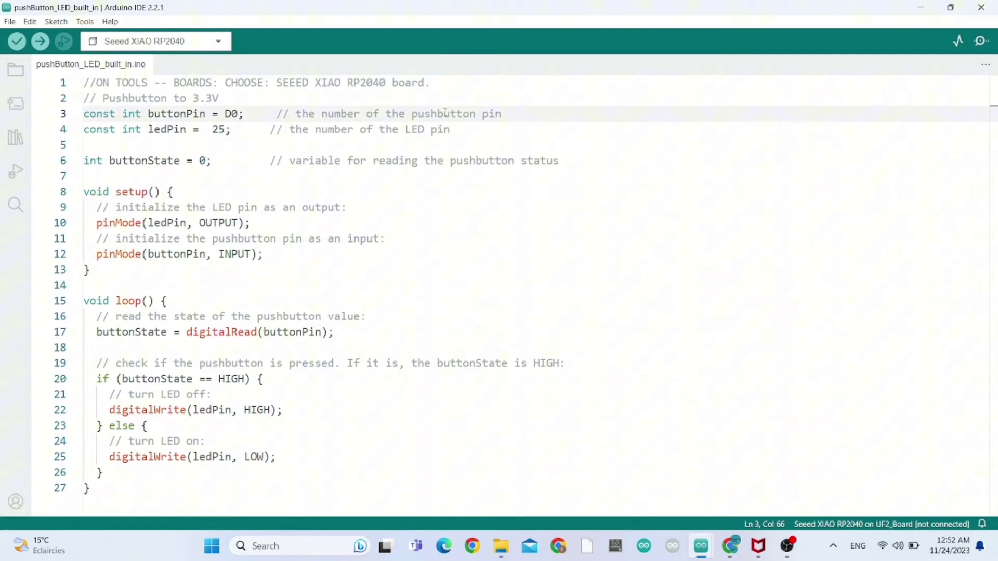
left_click_drag(502, 114, 94, 115)
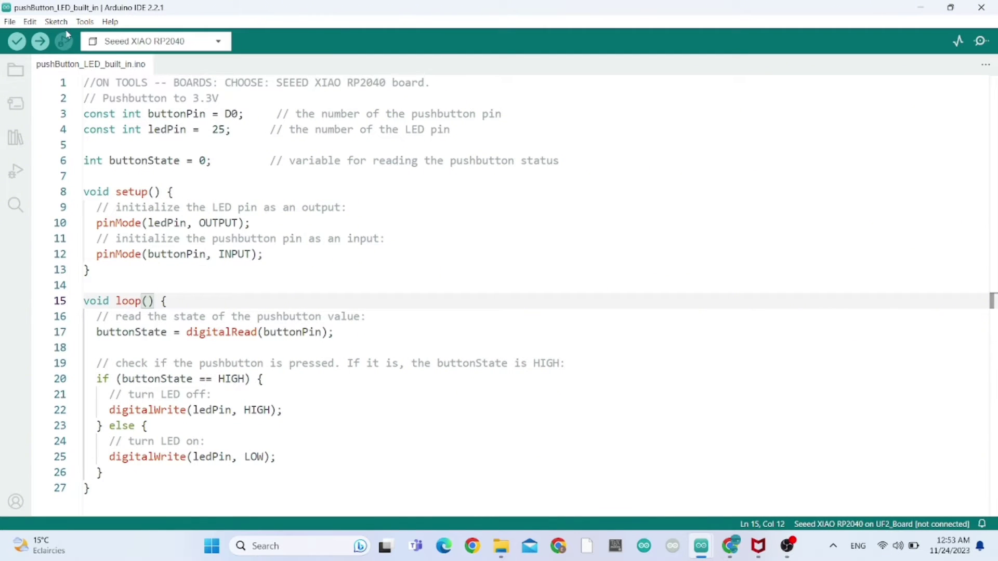
Select Seeed XIAO RP2040 on the UF2_Board port after plugging in the board in bootloader mode.
left_click(125, 42)
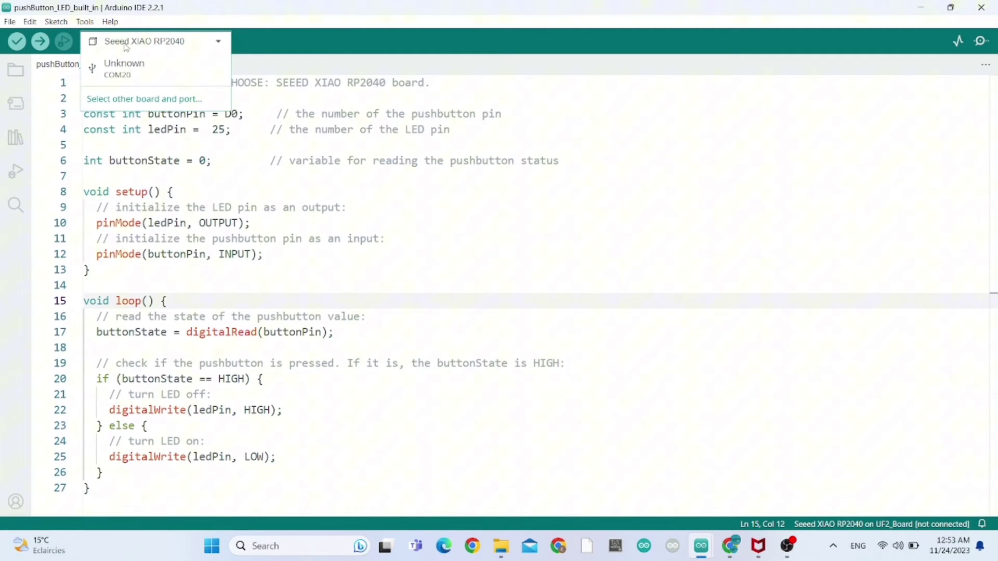
left_click(210, 145)
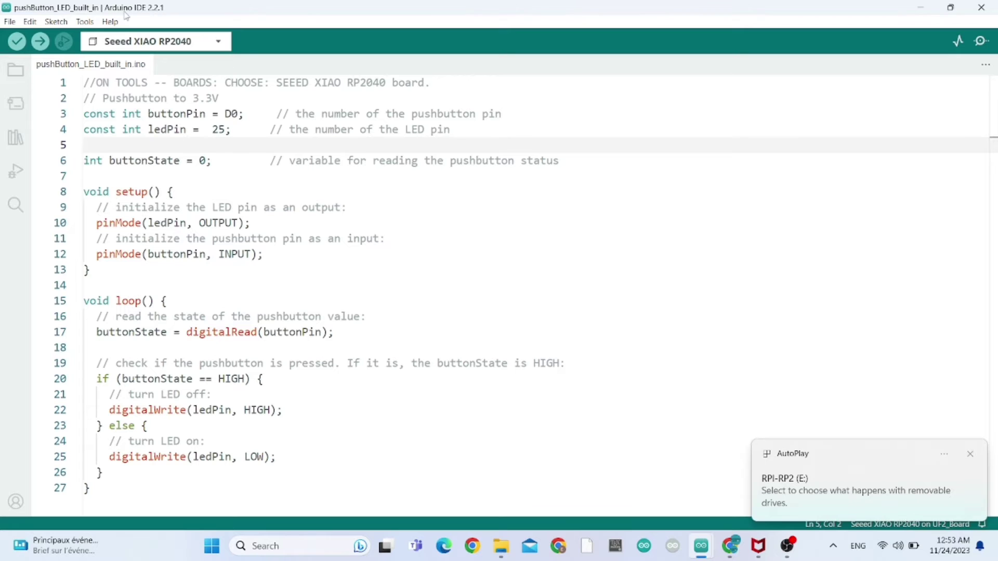
left_click(148, 41)
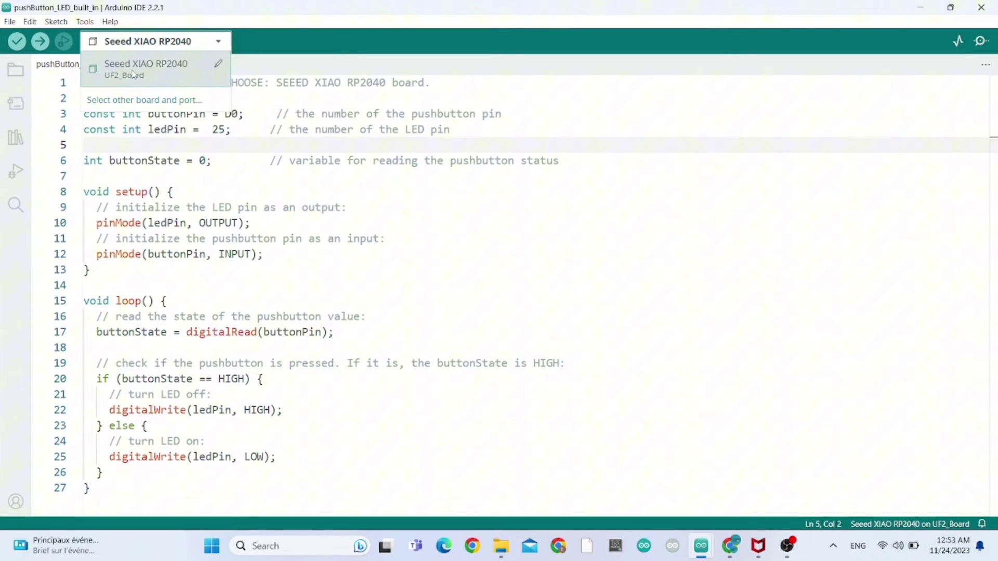
left_click(145, 67)
Compile and upload the push-button sketch to the XIAO RP2040.
left_click(41, 41)
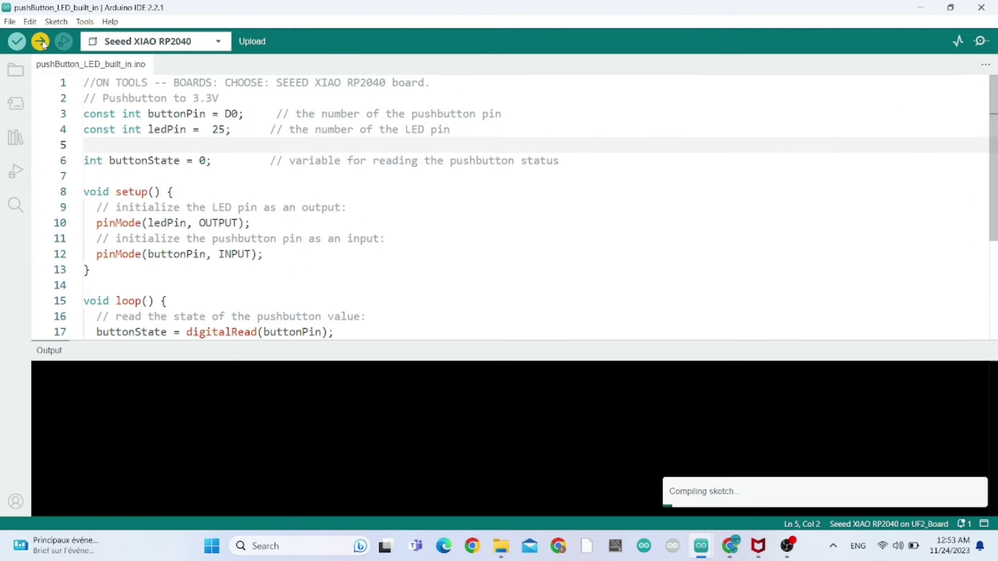